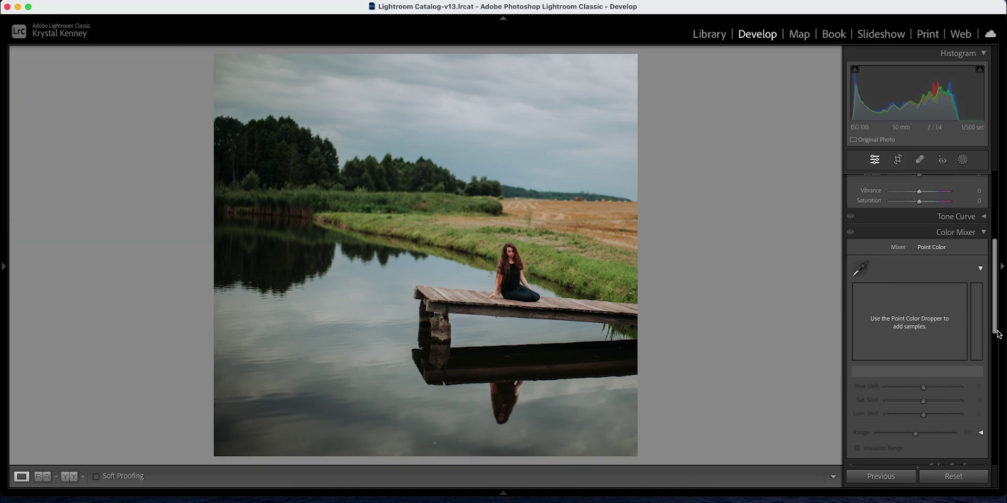
- Scroll to the Color Mixer, look over the HSL sliders, then return to Point Color
{"action": "left_click_drag", "start_coordinate": [997, 261], "coordinate": [996, 180]}
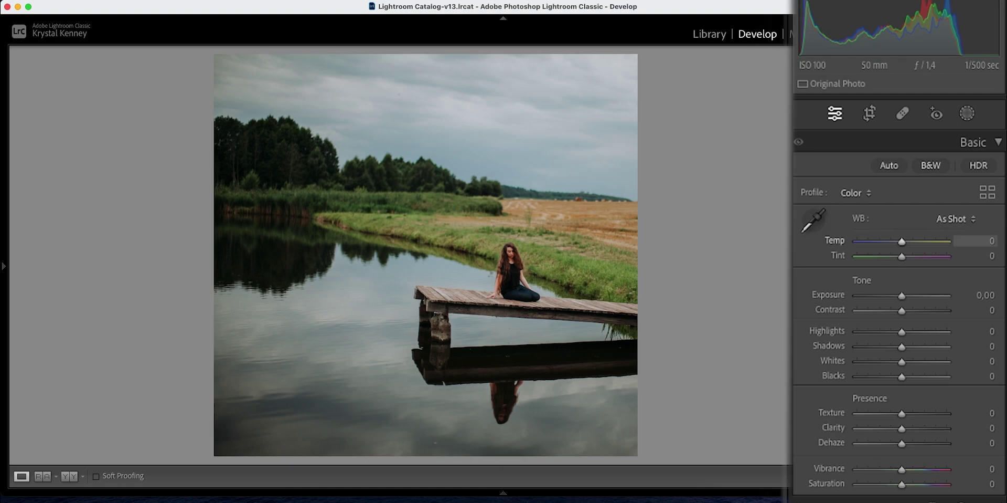
{"action": "scroll", "coordinate": [999, 362], "scroll_direction": "down", "scroll_amount": 5}
{"action": "scroll", "coordinate": [999, 362], "scroll_direction": "down", "scroll_amount": 1}
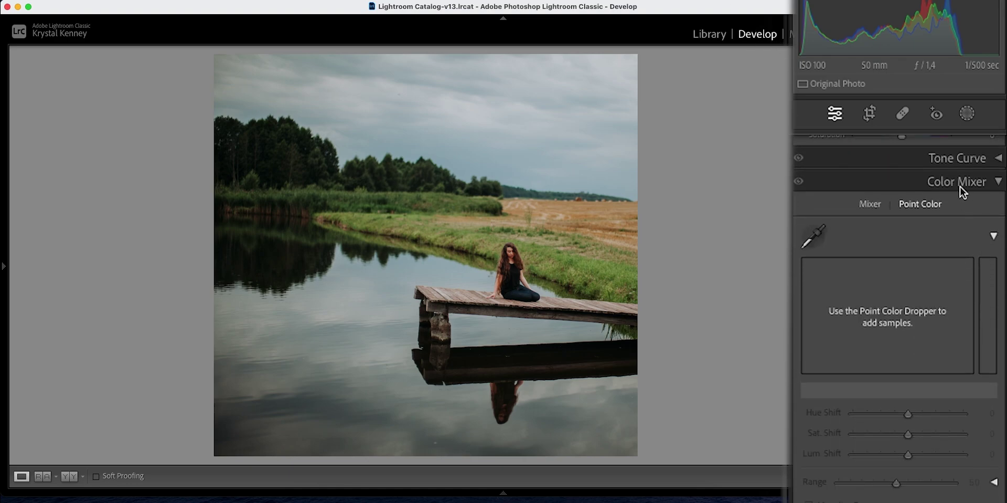
{"action": "left_click", "coordinate": [871, 206]}
{"action": "scroll", "coordinate": [1002, 347], "scroll_direction": "down", "scroll_amount": 5}
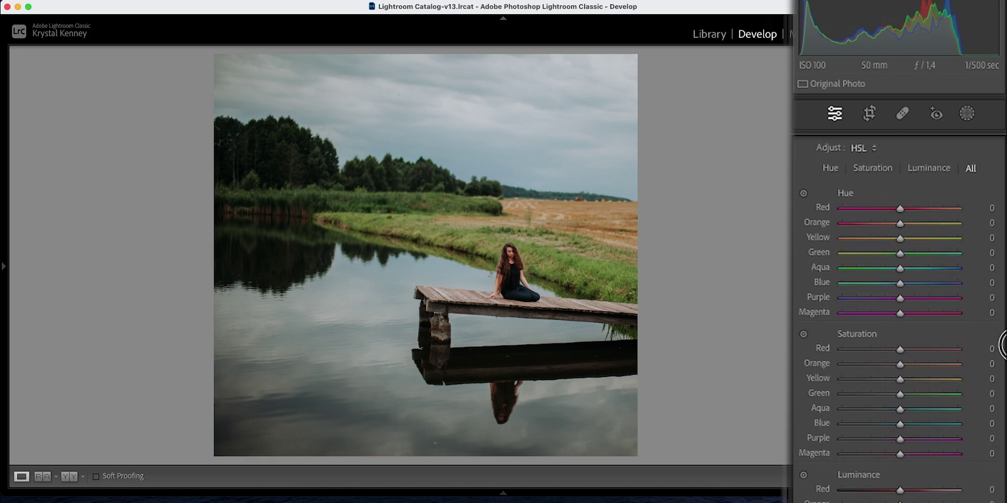
{"action": "scroll", "coordinate": [1002, 346], "scroll_direction": "down", "scroll_amount": 3}
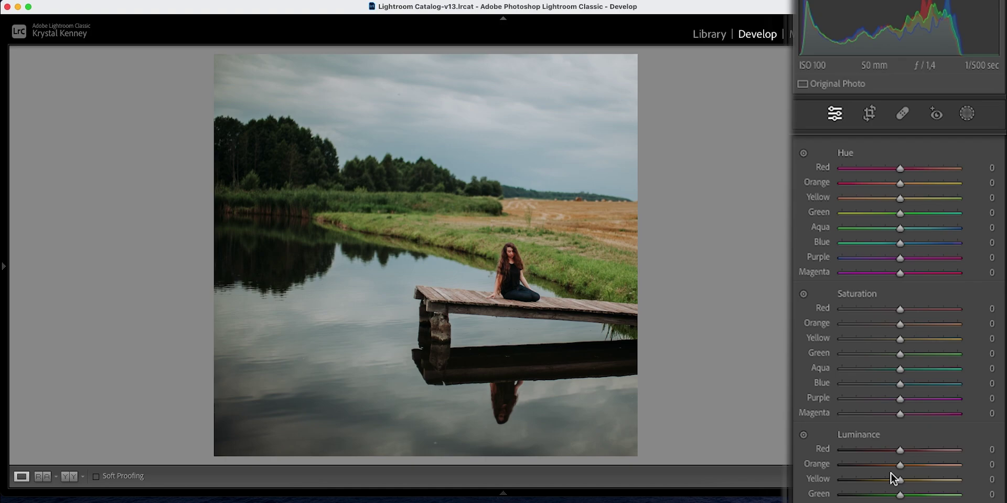
{"action": "scroll", "coordinate": [1003, 346], "scroll_direction": "up", "scroll_amount": 3}
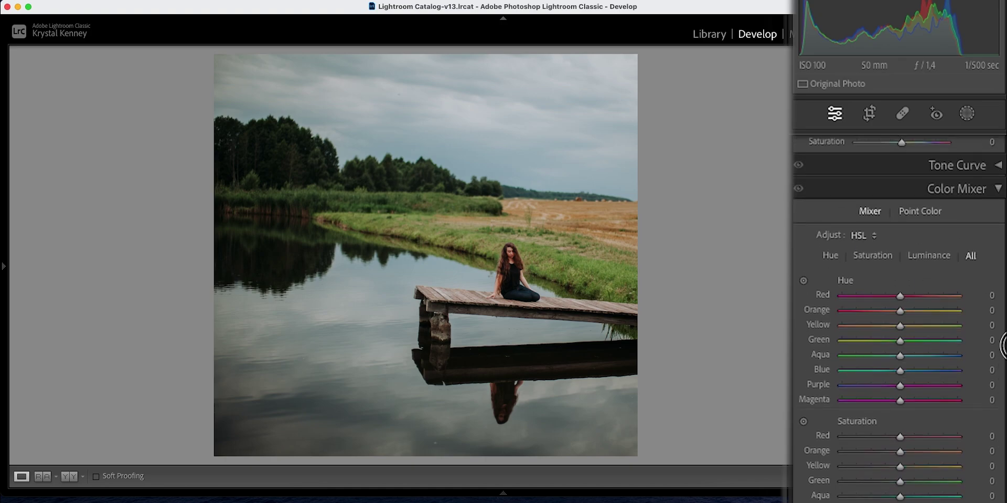
{"action": "left_click", "coordinate": [925, 221]}
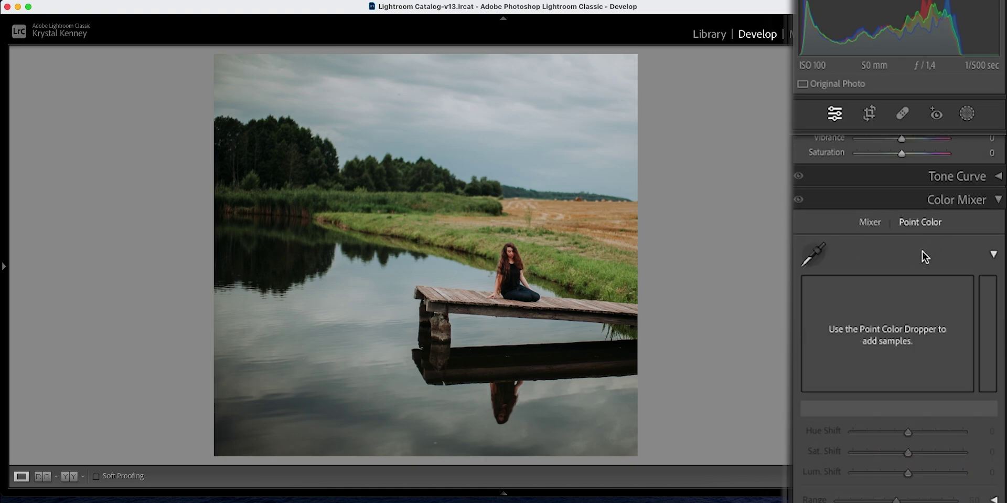
{"action": "scroll", "coordinate": [854, 234], "scroll_direction": "down", "scroll_amount": 1}
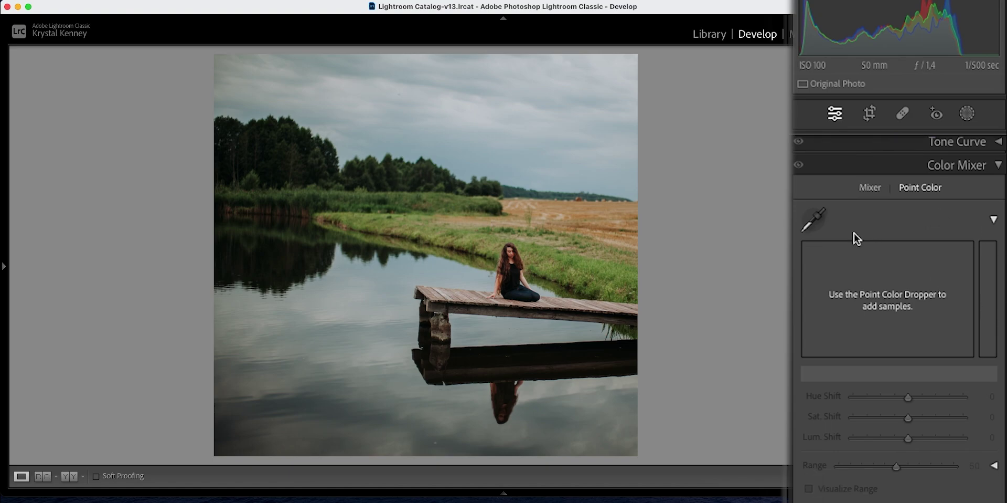
- Sample the lake water, which is too neutral, then sample the green grassy bank instead
{"action": "left_click", "coordinate": [814, 219]}
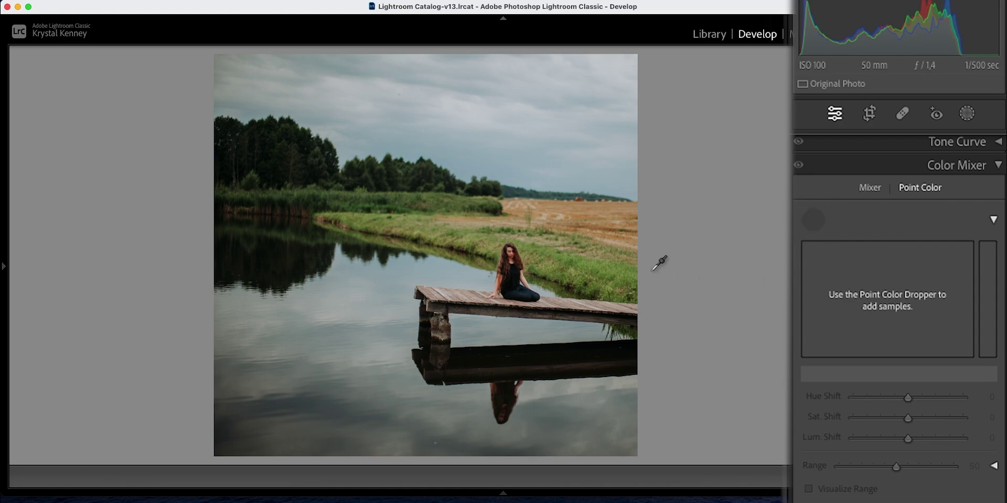
{"action": "left_click", "coordinate": [332, 314]}
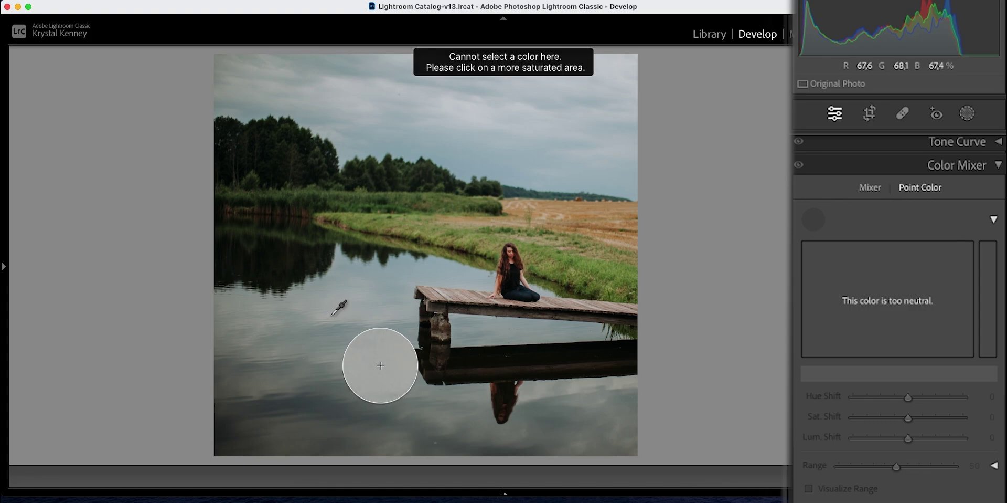
{"action": "left_click", "coordinate": [432, 198]}
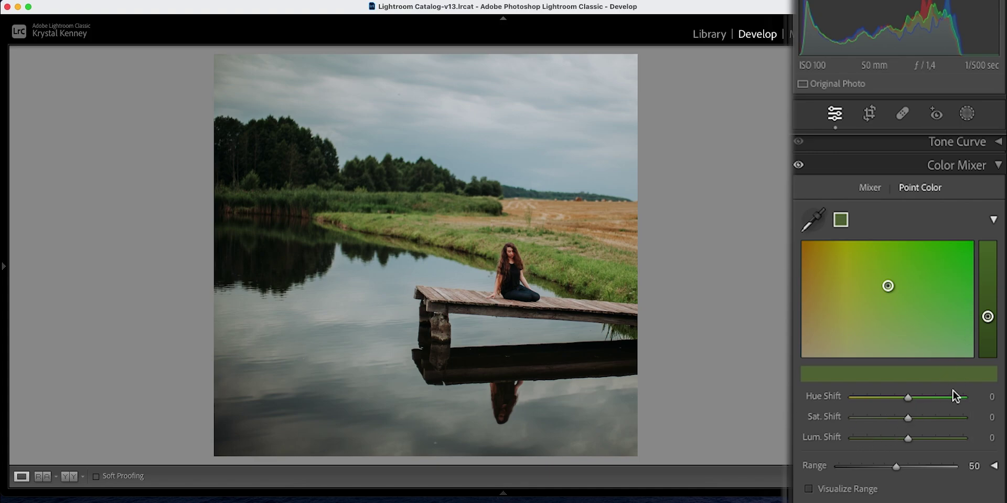
- Shift the sampled bank green's hue to -43 and compare Before/After
{"action": "scroll", "coordinate": [1000, 386], "scroll_direction": "down", "scroll_amount": 1}
{"action": "scroll", "coordinate": [1000, 383], "scroll_direction": "down", "scroll_amount": 2}
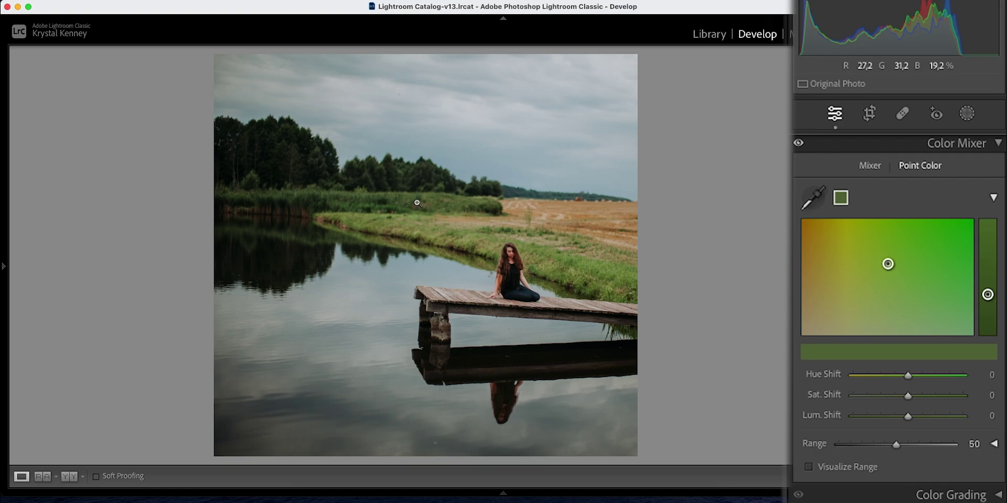
{"action": "mouse_move", "coordinate": [908, 374]}
{"action": "left_mouse_down"}
{"action": "mouse_move", "coordinate": [873, 378]}
{"action": "mouse_move", "coordinate": [899, 384]}
{"action": "mouse_move", "coordinate": [886, 385]}
{"action": "left_mouse_up"}
{"action": "key", "text": "backslash"}
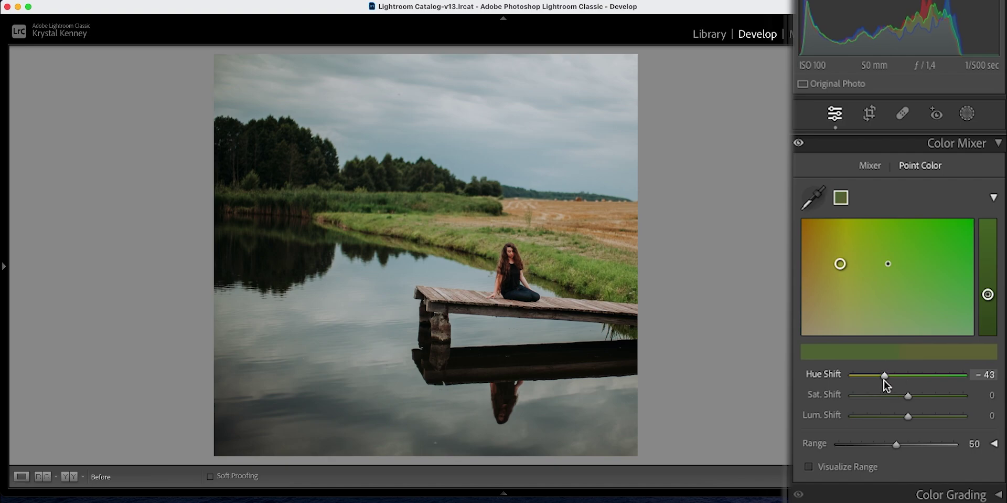
{"action": "key", "text": "backslash"}
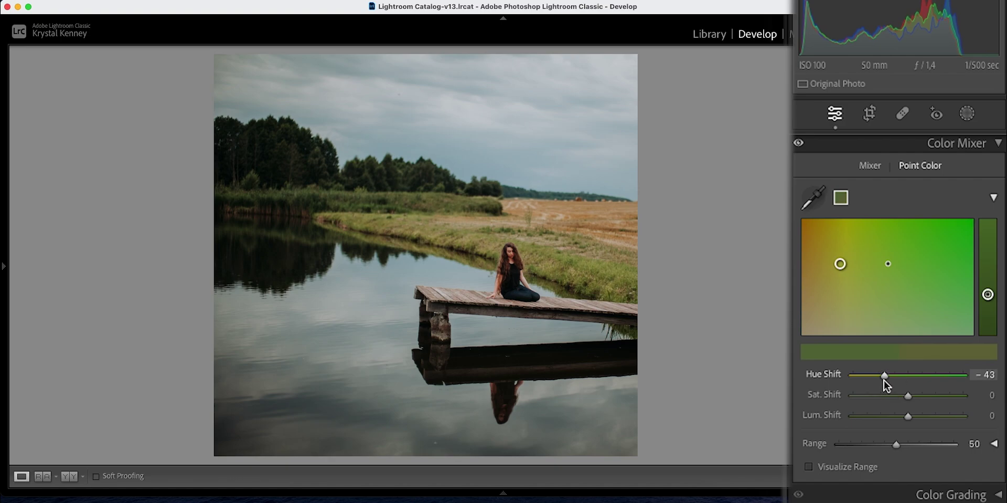
- Confirm the HSL sliders are untouched, then go back to Point Color sampling
{"action": "left_click", "coordinate": [869, 167]}
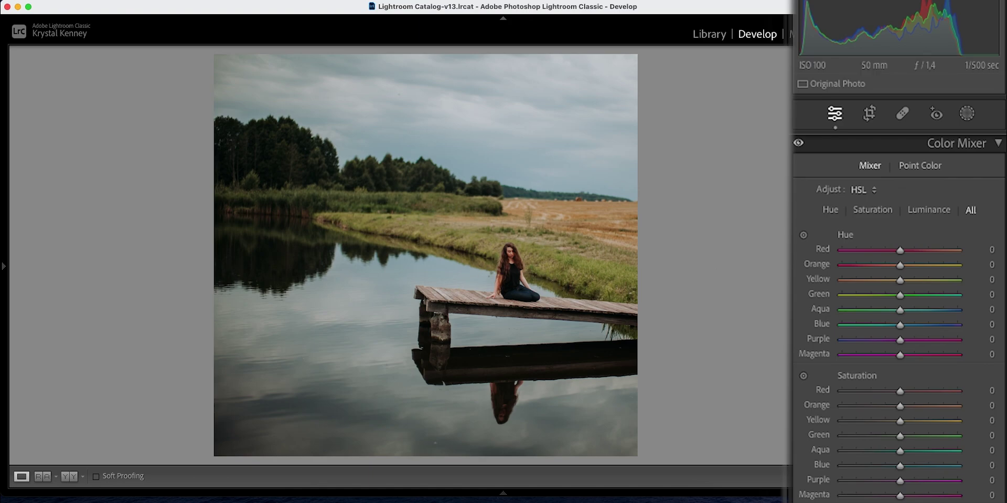
{"action": "left_click", "coordinate": [921, 166]}
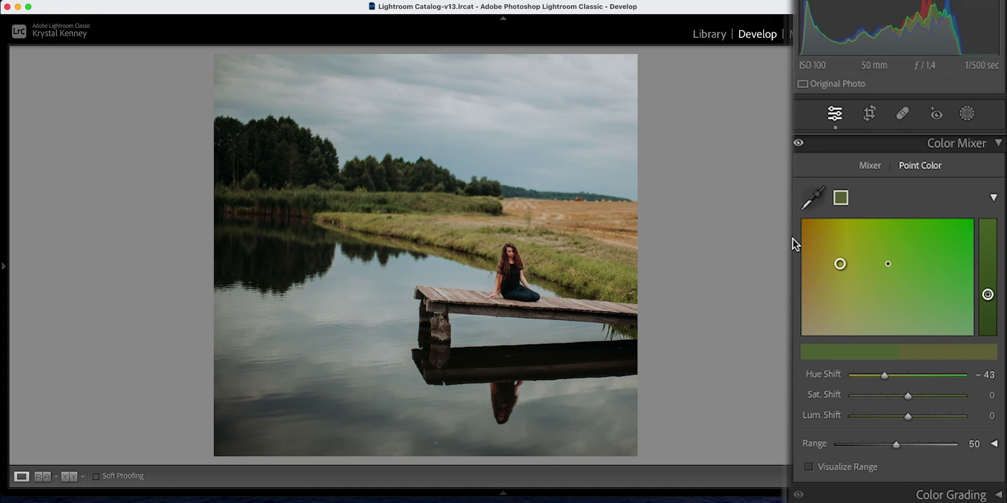
{"action": "left_click", "coordinate": [815, 199]}
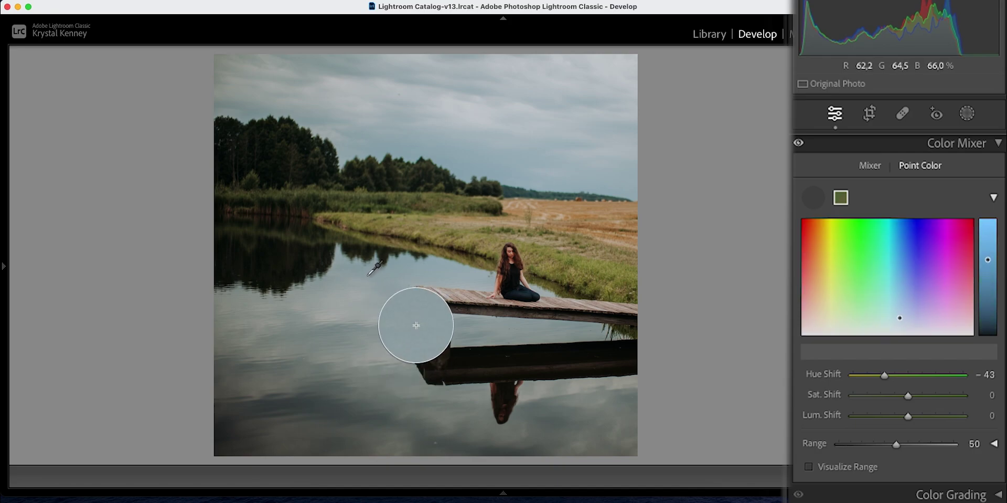
- Sample the blue-grey lake water, set its Sat. Shift to 48, and toggle Before/After
{"action": "left_click", "coordinate": [368, 271]}
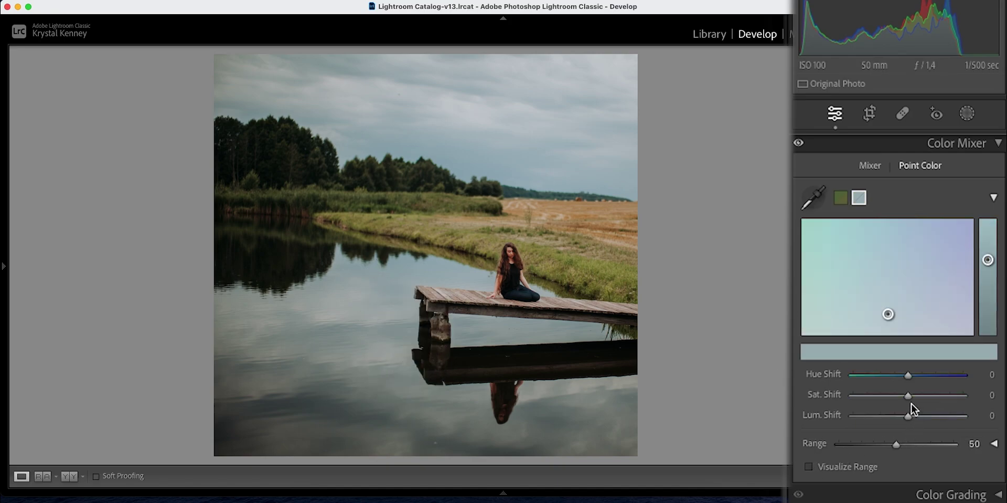
{"action": "left_click_drag", "start_coordinate": [908, 396], "coordinate": [933, 403]}
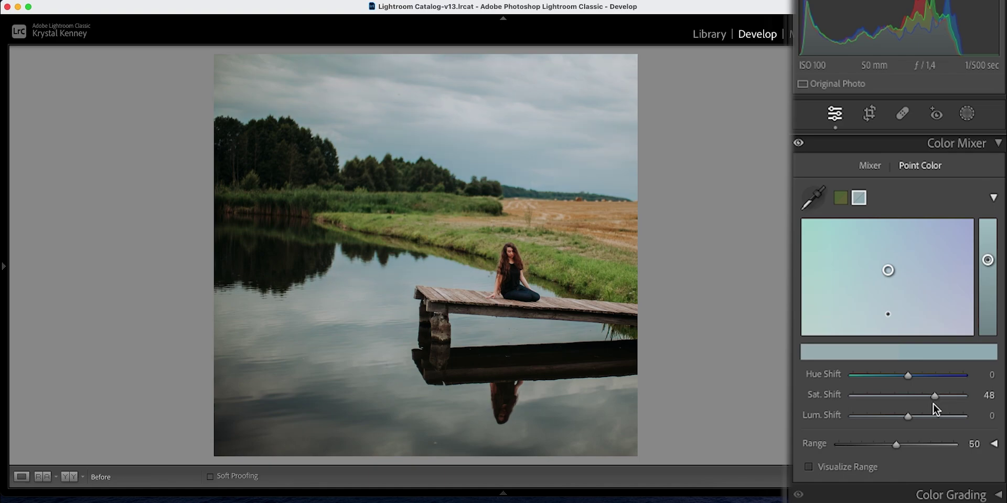
{"action": "key", "text": "backslash"}
{"action": "key", "text": "backslash"}
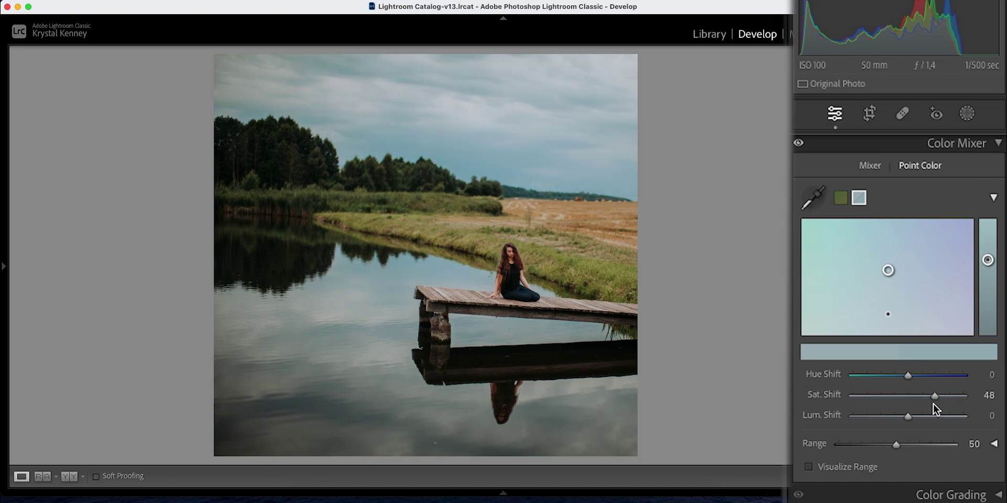
{"action": "key", "text": "backslash"}
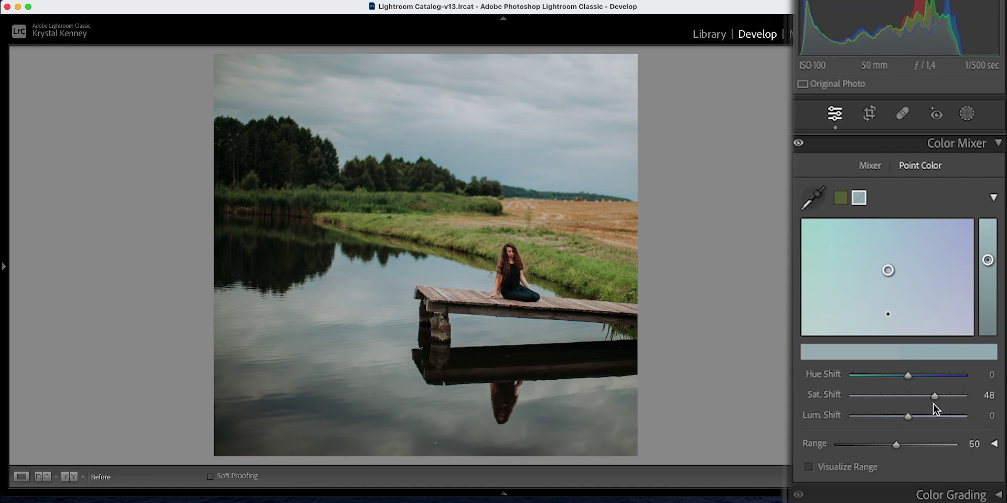
{"action": "key", "text": "backslash"}
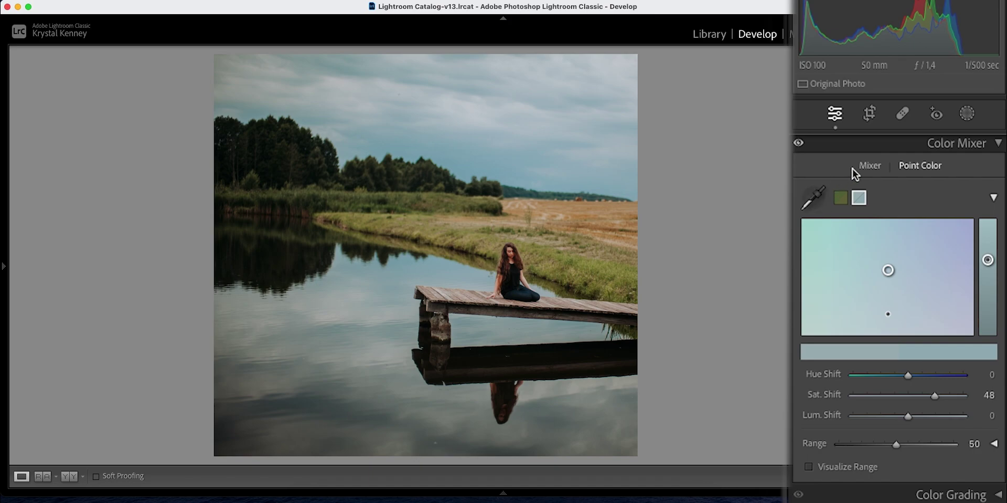
- Review the HSL sliders, return to Point Color, and ready the sampler on the tabby cats photo
{"action": "left_click", "coordinate": [868, 167]}
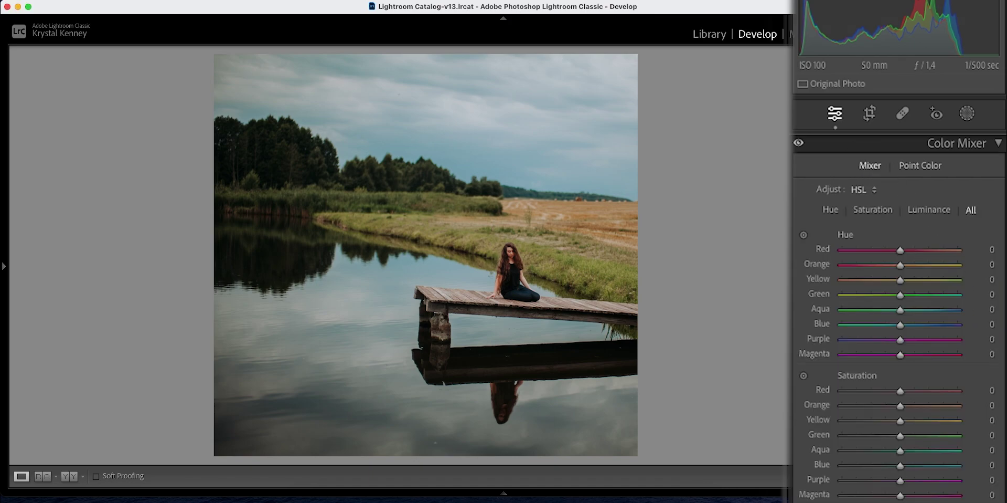
{"action": "scroll", "coordinate": [1000, 359], "scroll_direction": "down", "scroll_amount": 5}
{"action": "scroll", "coordinate": [997, 315], "scroll_direction": "up", "scroll_amount": 5}
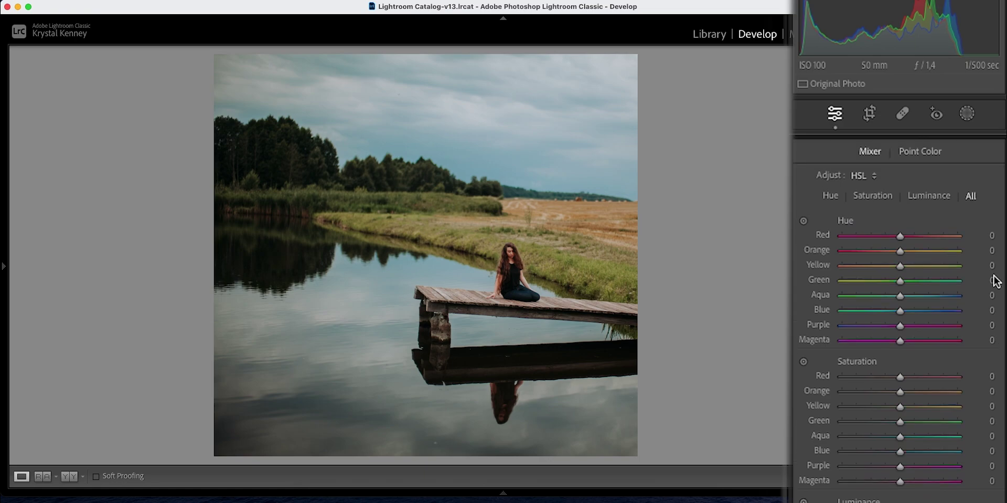
{"action": "left_click", "coordinate": [923, 153]}
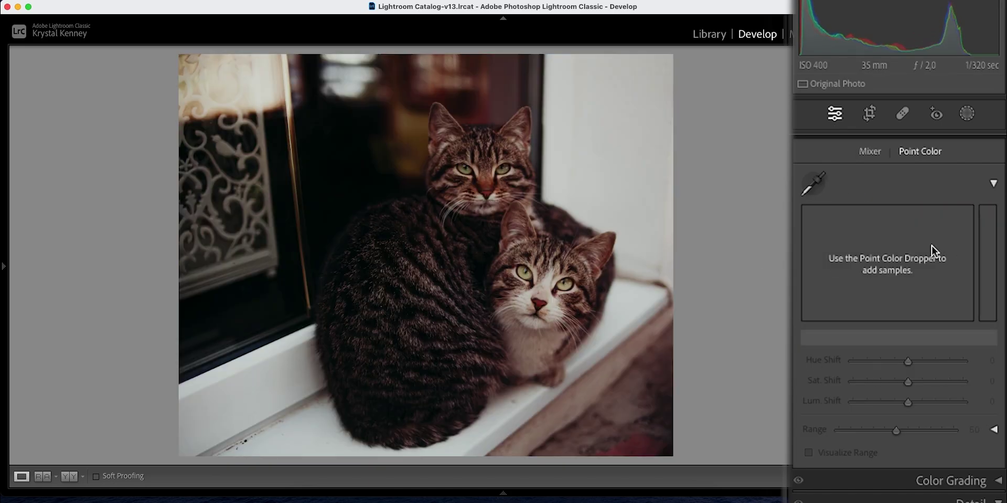
{"action": "left_click", "coordinate": [813, 183]}
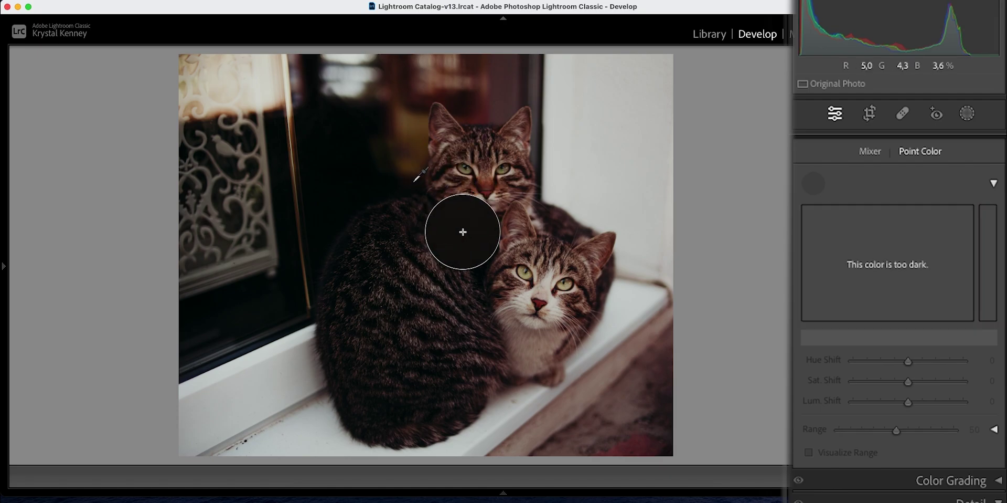
- Sample the upper cat's brown head fur and set Hue Shift 6, Sat. Shift -5
{"action": "left_click", "coordinate": [458, 173]}
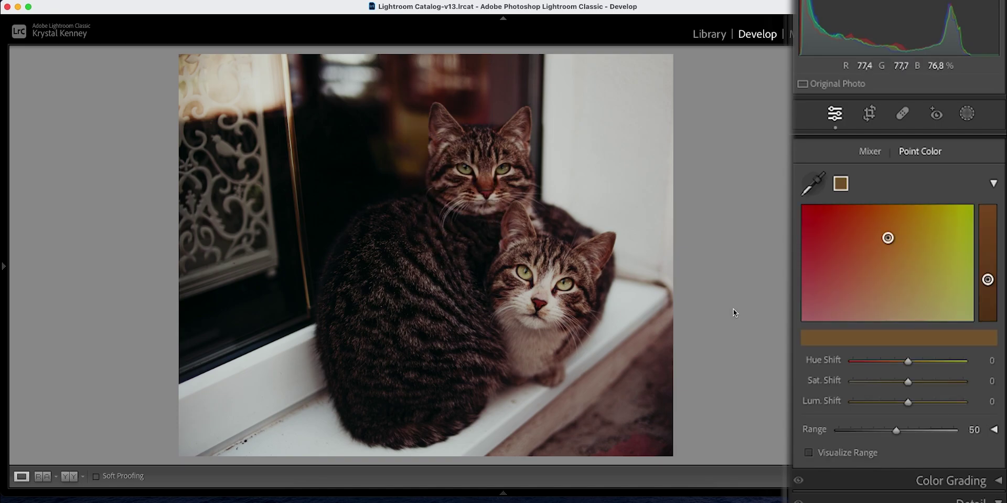
{"action": "mouse_move", "coordinate": [906, 362]}
{"action": "left_mouse_down"}
{"action": "mouse_move", "coordinate": [897, 365]}
{"action": "mouse_move", "coordinate": [920, 366]}
{"action": "mouse_move", "coordinate": [909, 370]}
{"action": "left_mouse_up"}
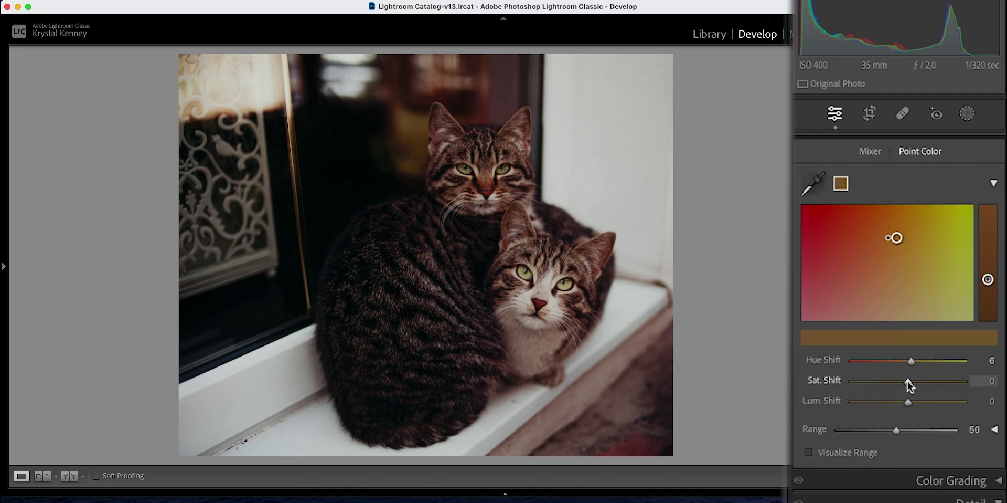
{"action": "left_click_drag", "start_coordinate": [908, 382], "coordinate": [906, 384]}
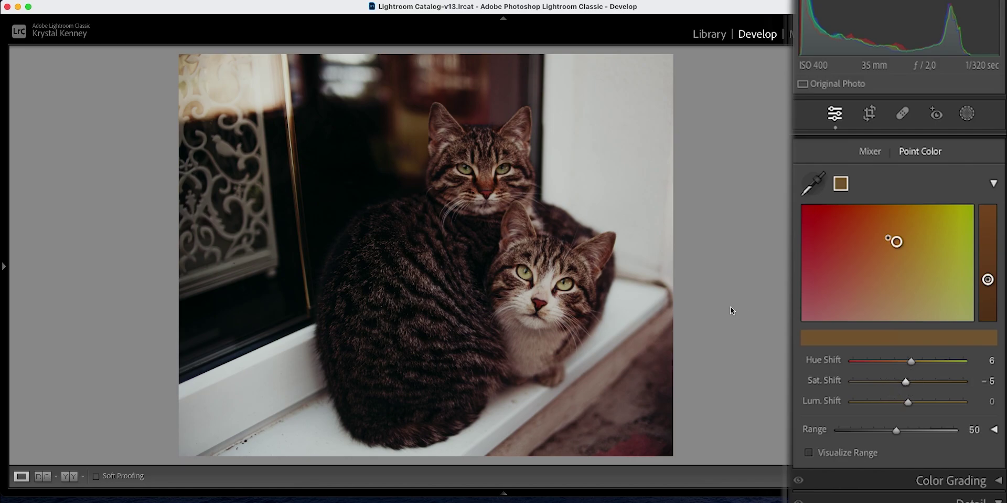
{"action": "left_click", "coordinate": [813, 184]}
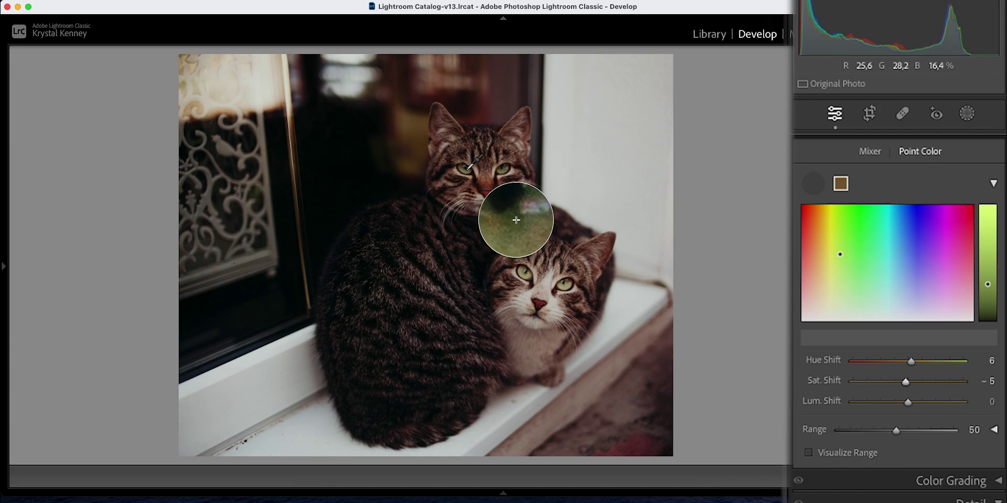
- Give the upper cat's eye green Sat. Shift 54, and the lower eye's tone Sat. Shift 14, Range 51
{"action": "left_click", "coordinate": [516, 220]}
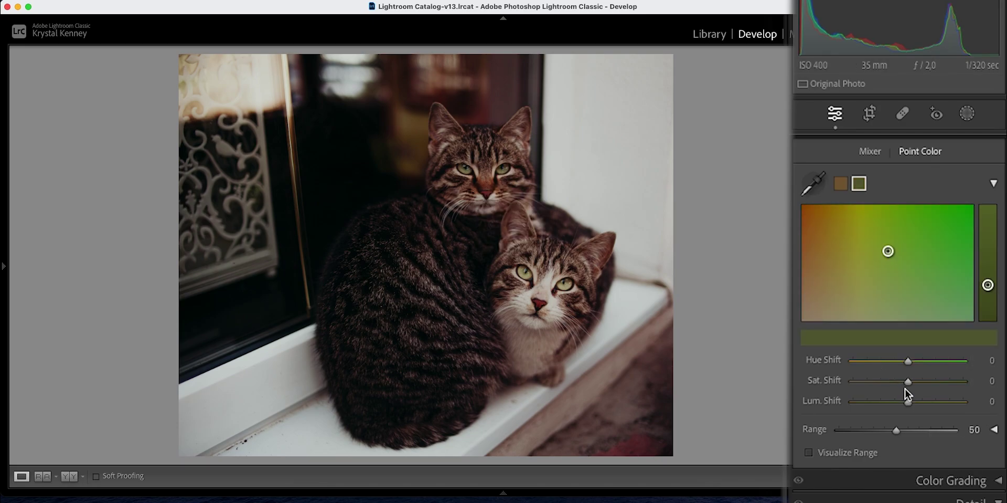
{"action": "mouse_move", "coordinate": [907, 385]}
{"action": "left_mouse_down"}
{"action": "mouse_move", "coordinate": [968, 394]}
{"action": "mouse_move", "coordinate": [924, 394]}
{"action": "mouse_move", "coordinate": [951, 394]}
{"action": "mouse_move", "coordinate": [938, 391]}
{"action": "left_mouse_up"}
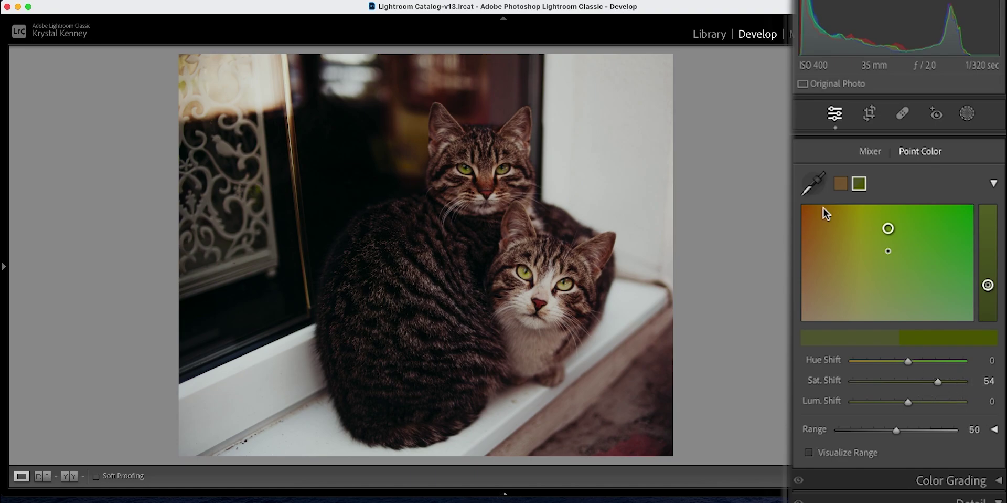
{"action": "left_click", "coordinate": [818, 184]}
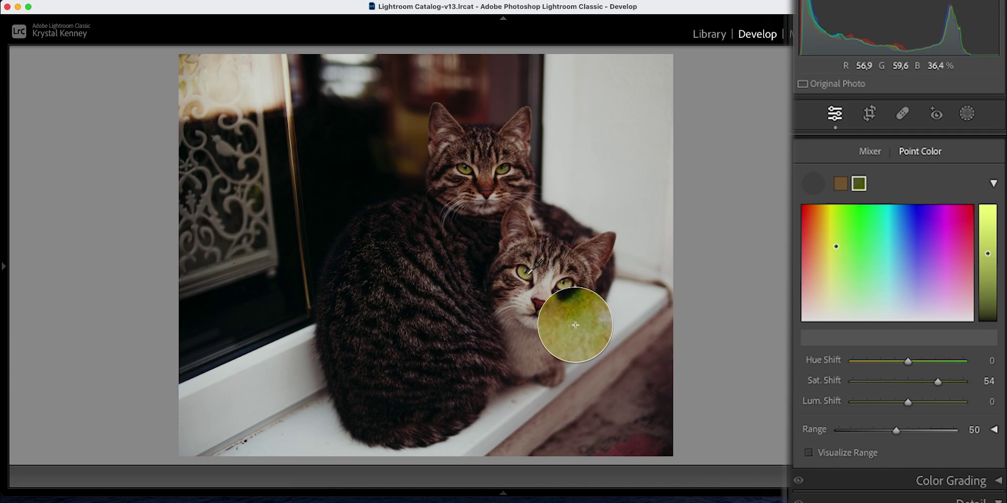
{"action": "left_click", "coordinate": [531, 272]}
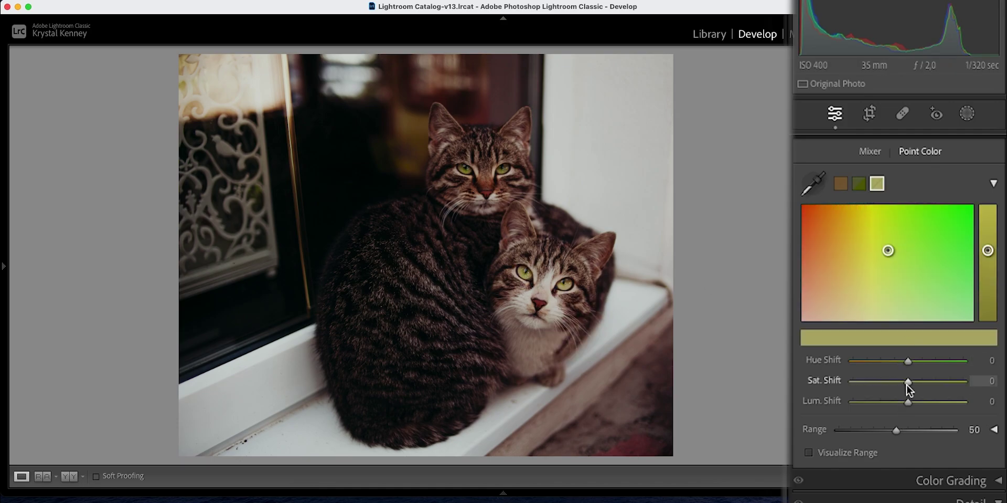
{"action": "mouse_move", "coordinate": [908, 381]}
{"action": "left_mouse_down"}
{"action": "mouse_move", "coordinate": [924, 382]}
{"action": "mouse_move", "coordinate": [916, 390]}
{"action": "left_mouse_up"}
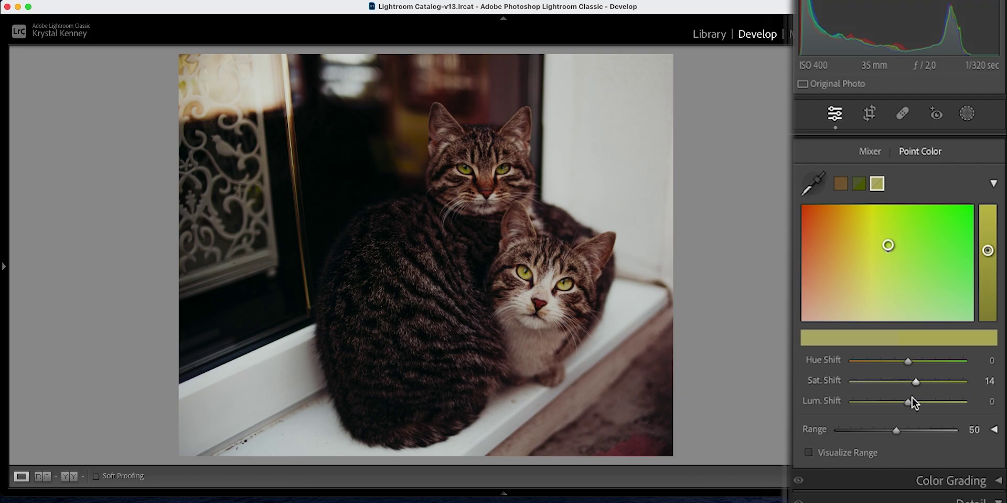
{"action": "mouse_move", "coordinate": [897, 429]}
{"action": "left_mouse_down"}
{"action": "mouse_move", "coordinate": [939, 436]}
{"action": "mouse_move", "coordinate": [817, 433]}
{"action": "mouse_move", "coordinate": [946, 443]}
{"action": "mouse_move", "coordinate": [996, 431]}
{"action": "mouse_move", "coordinate": [824, 433]}
{"action": "mouse_move", "coordinate": [951, 445]}
{"action": "mouse_move", "coordinate": [944, 430]}
{"action": "mouse_move", "coordinate": [855, 433]}
{"action": "mouse_move", "coordinate": [899, 436]}
{"action": "left_mouse_up"}
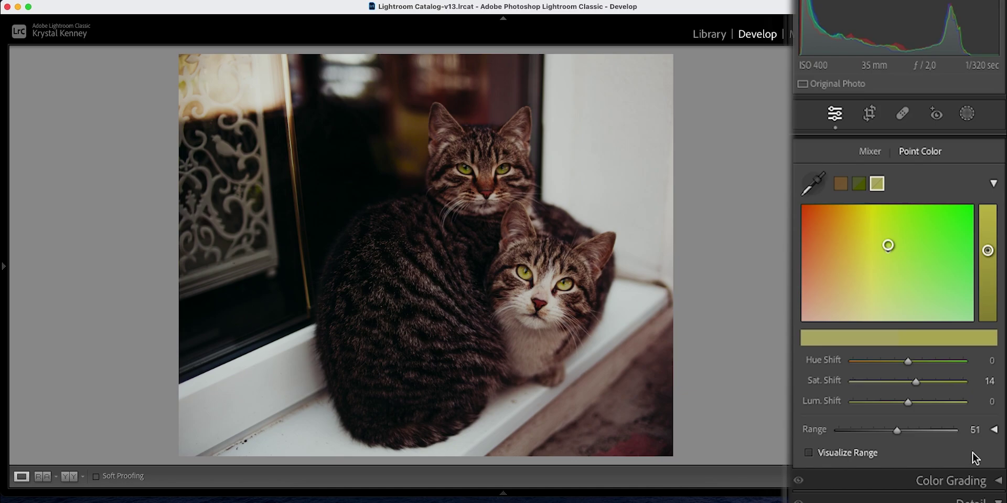
{"action": "scroll", "coordinate": [850, 234], "scroll_direction": "up", "scroll_amount": 1}
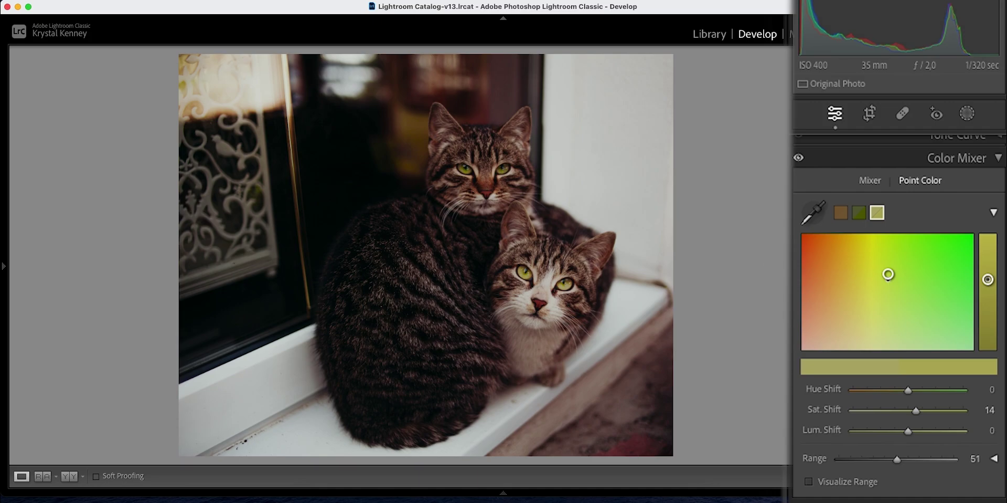
- Switch back to the lake pier photo and review its -43 green Hue Shift
{"action": "key", "text": "Right"}
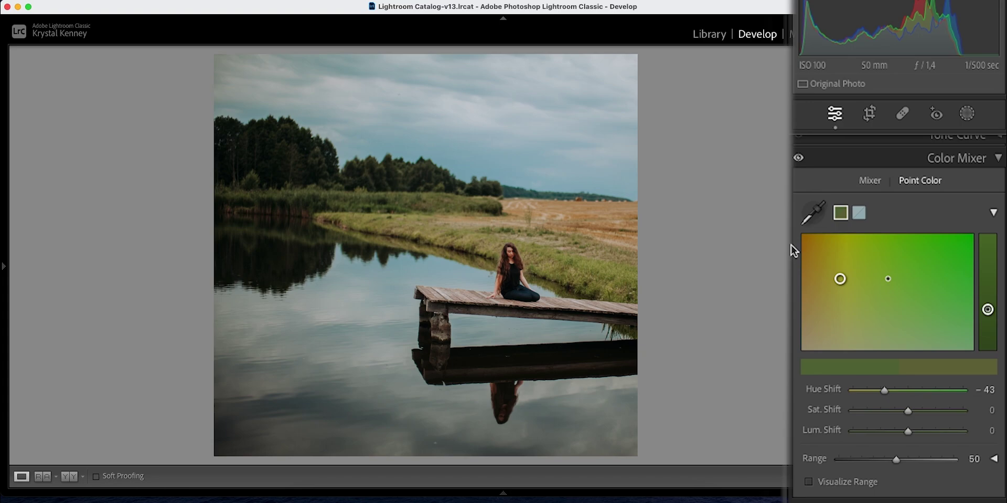
{"action": "scroll", "coordinate": [1001, 362], "scroll_direction": "up", "scroll_amount": 10}
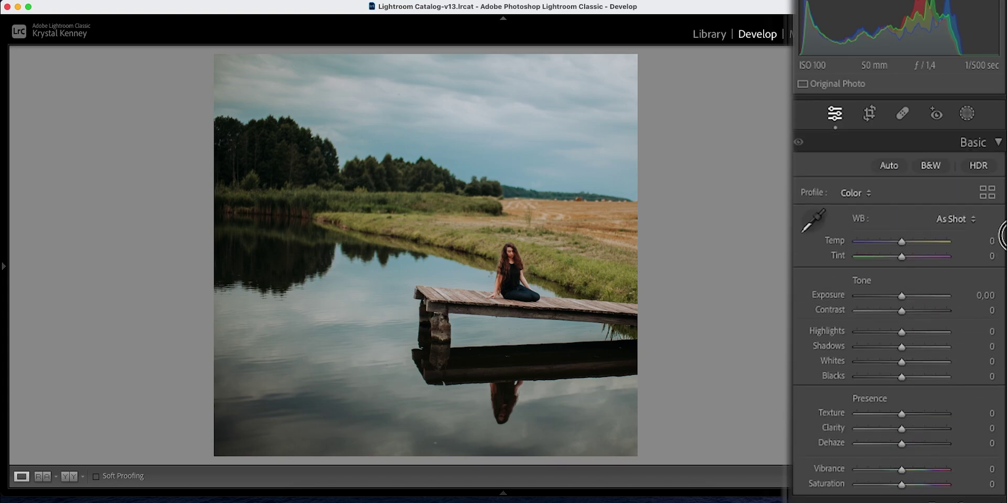
{"action": "scroll", "coordinate": [1003, 236], "scroll_direction": "down", "scroll_amount": 6}
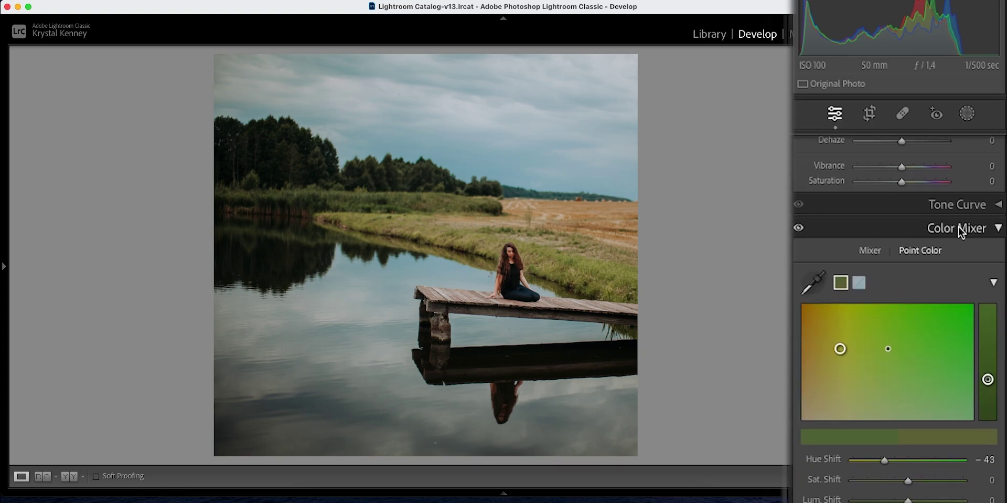